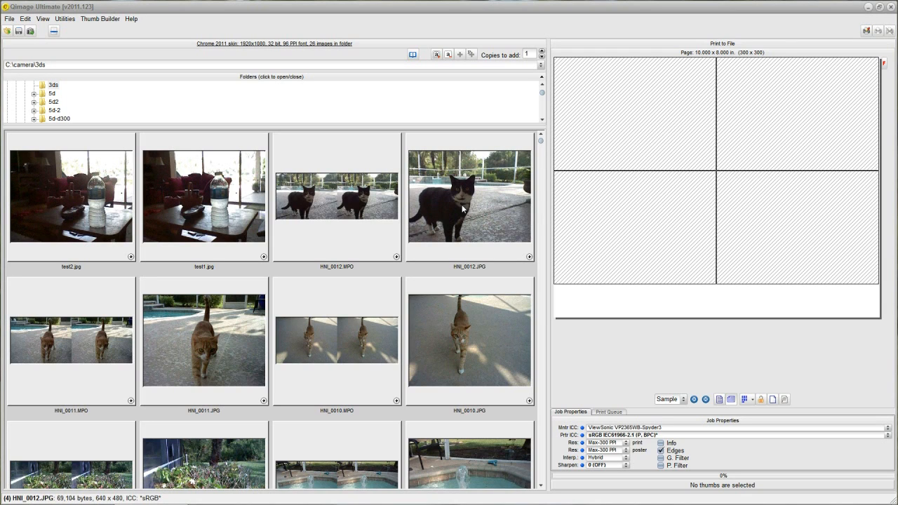
Exclude MPO (Multi-Picture Object: 3D photos) from the included file types.
click(351, 236)
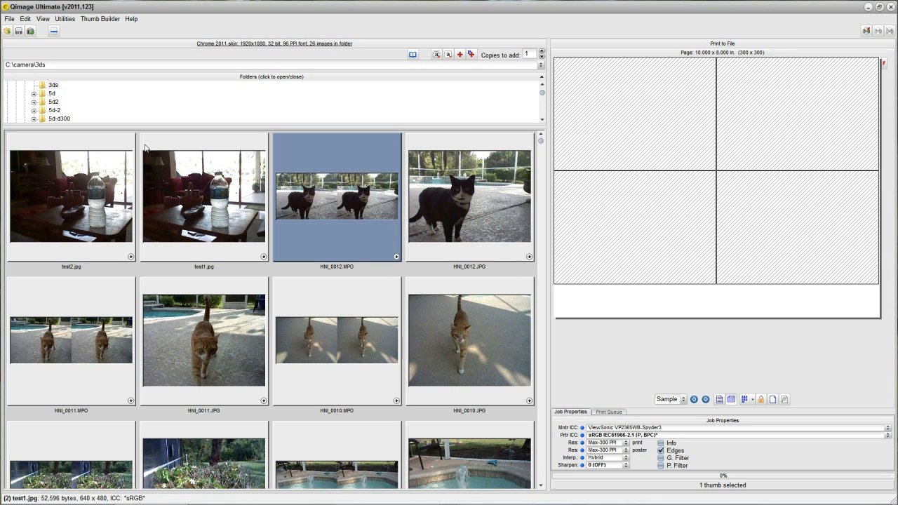
click(25, 21)
mouse_move(30, 37)
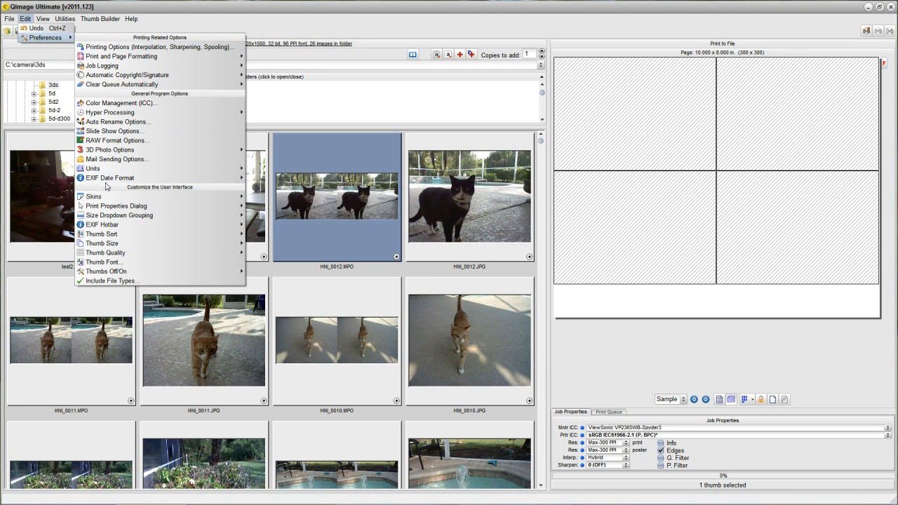
click(109, 280)
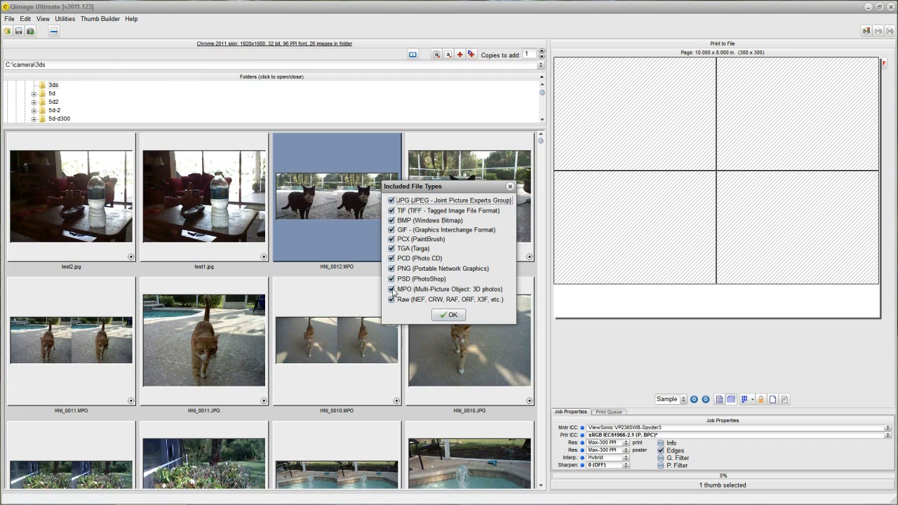
click(392, 289)
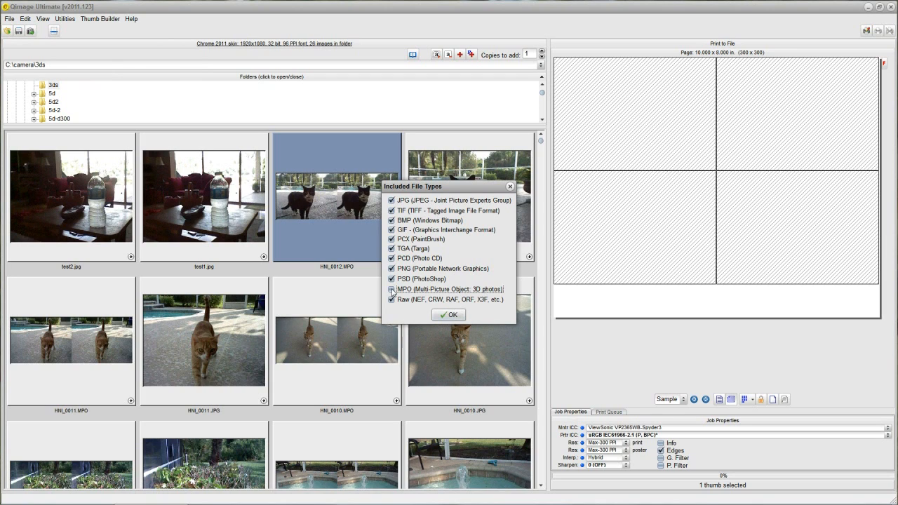
click(448, 315)
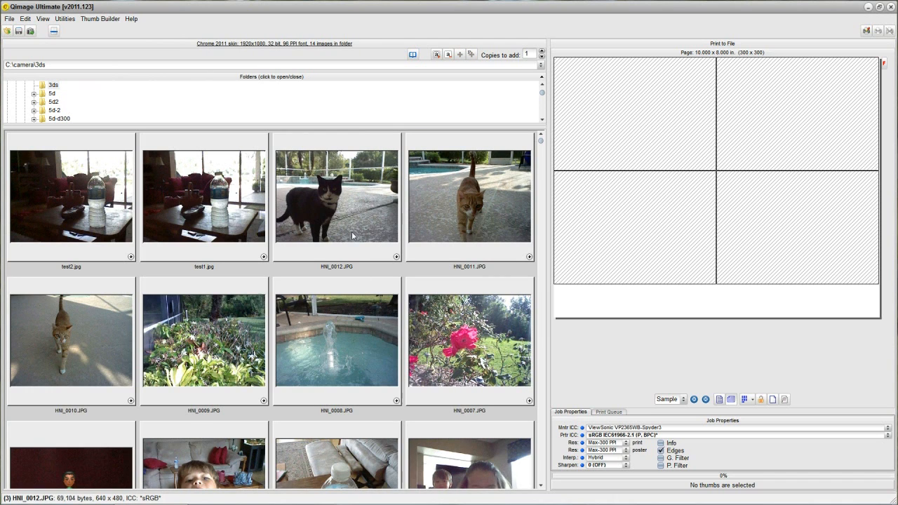
Include the MPO 3D photo file type in the thumbnail view again.
click(25, 20)
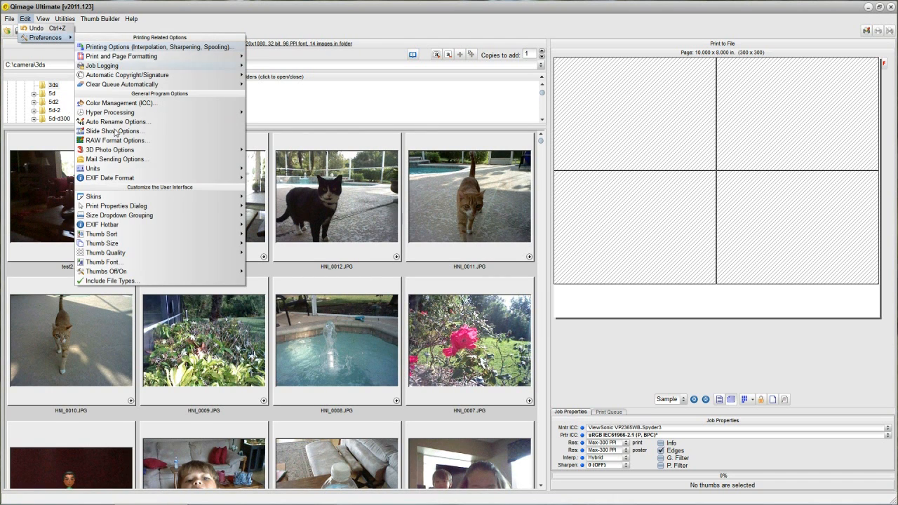
click(120, 280)
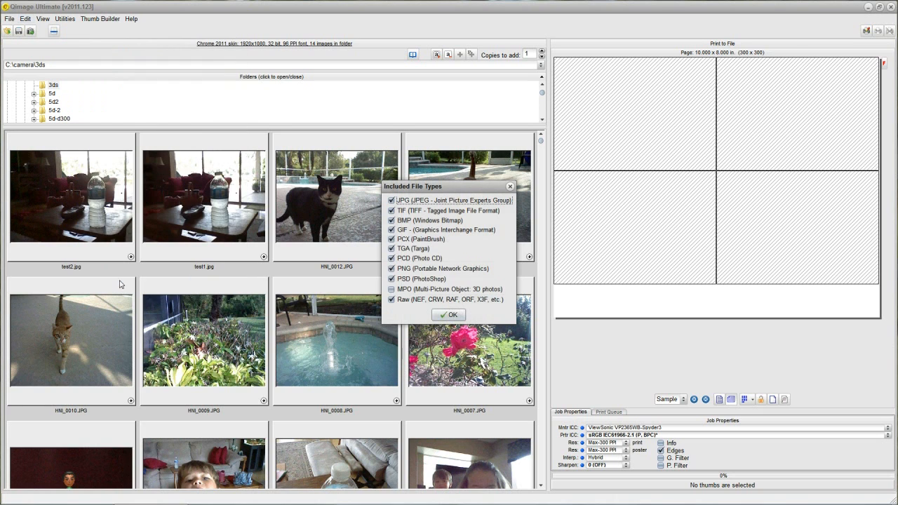
click(392, 289)
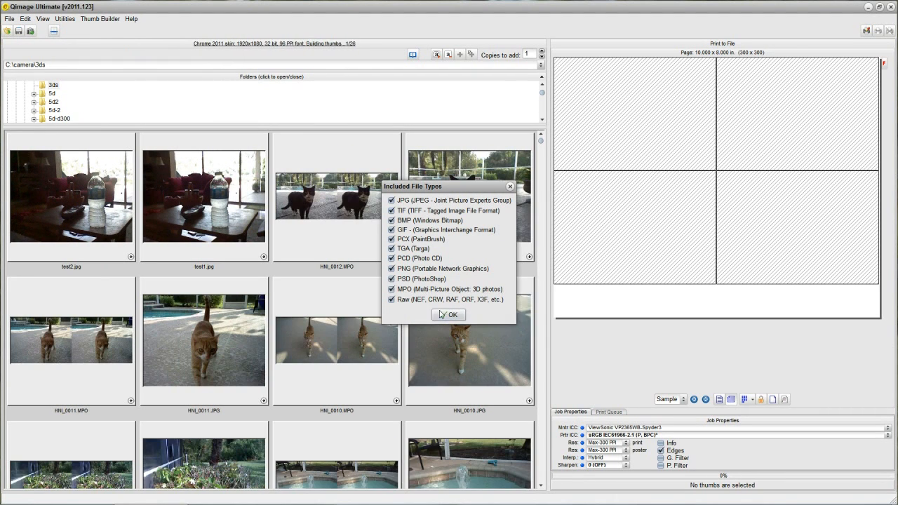
click(448, 315)
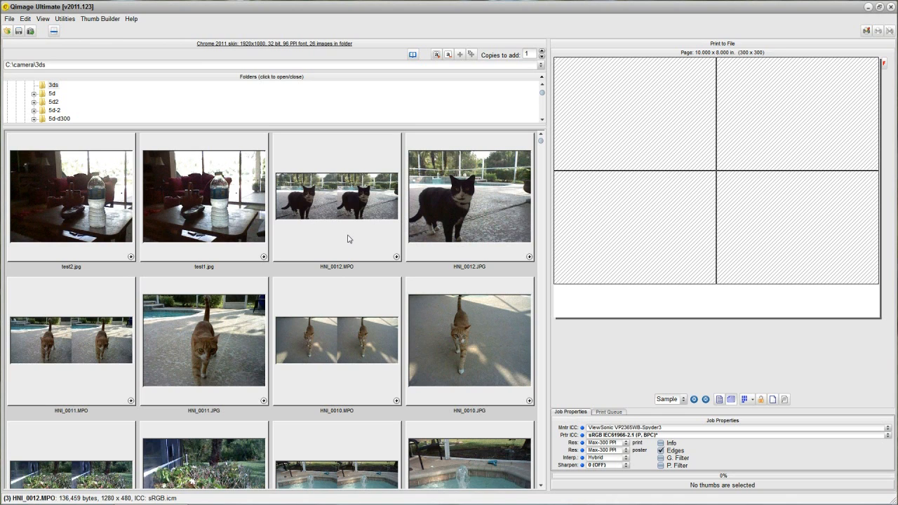
Check the 3D photo preferences for Parallel (L-R) and Cross View (R-L) ordering, leaving the setting as it is.
click(367, 241)
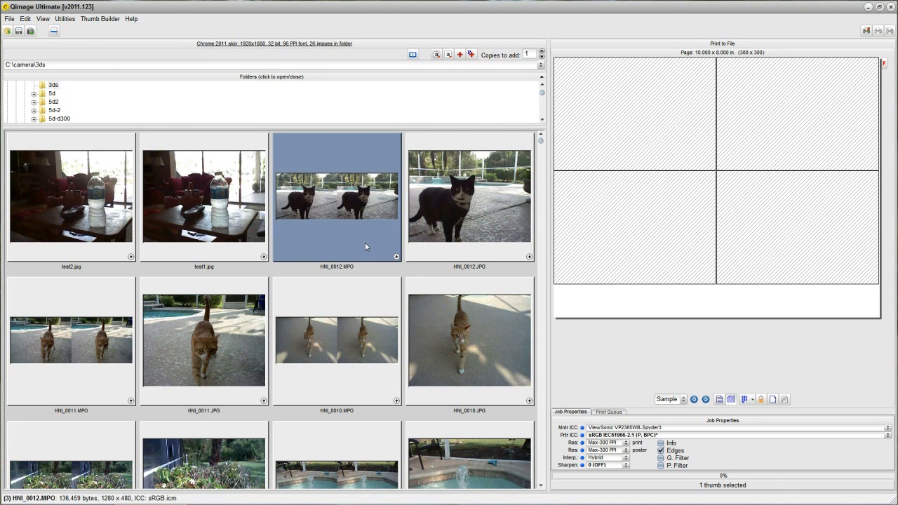
click(25, 19)
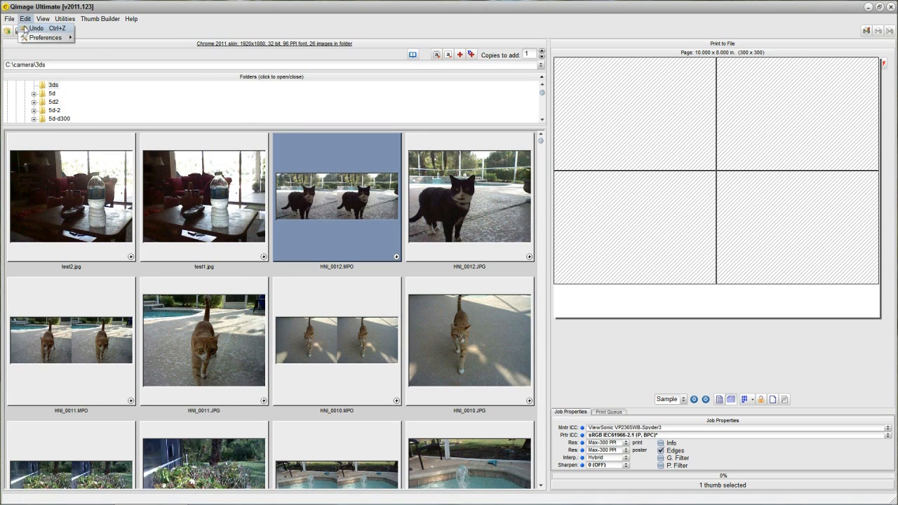
mouse_move(44, 37)
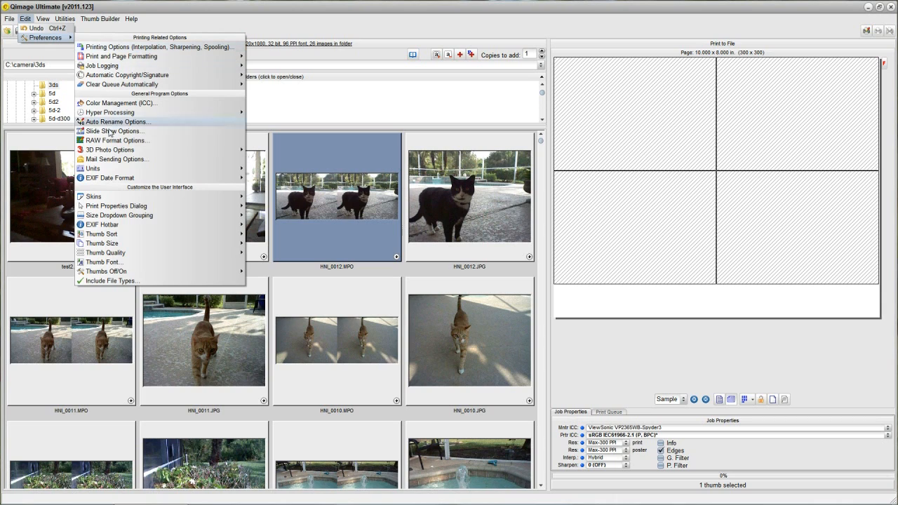
mouse_move(111, 154)
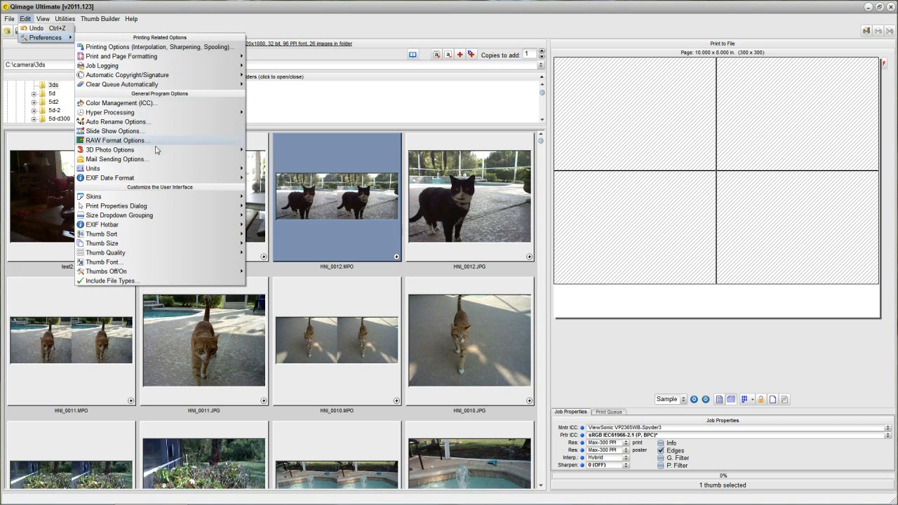
mouse_move(156, 153)
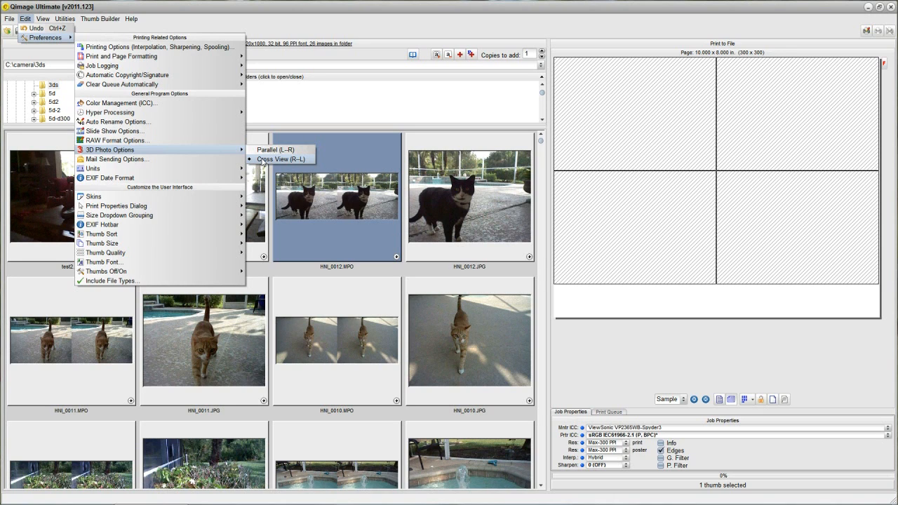
click(184, 8)
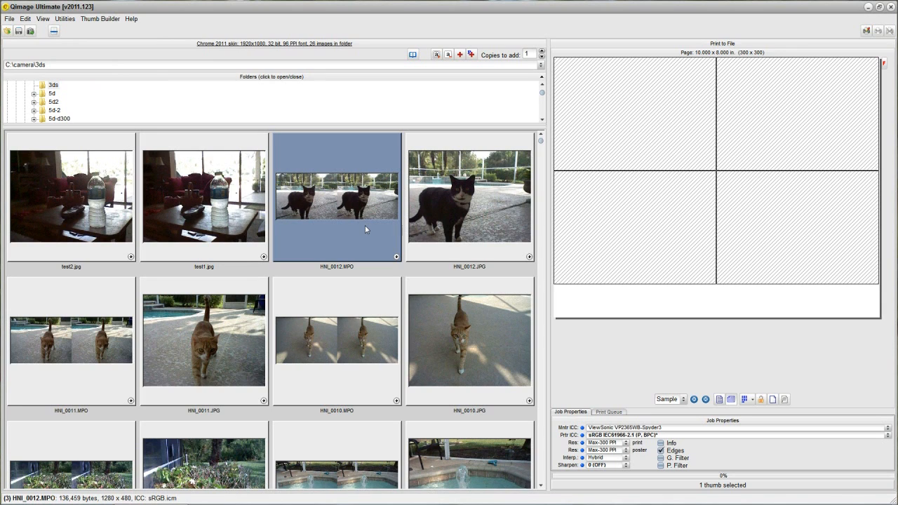
View the stereo pair HNI_0012.MPO in the image editor and close it without making changes.
double_click(327, 229)
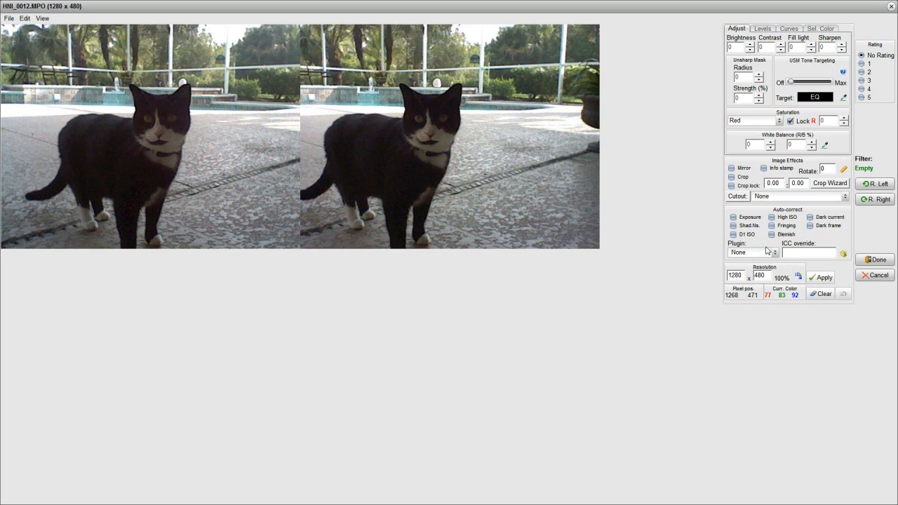
click(864, 277)
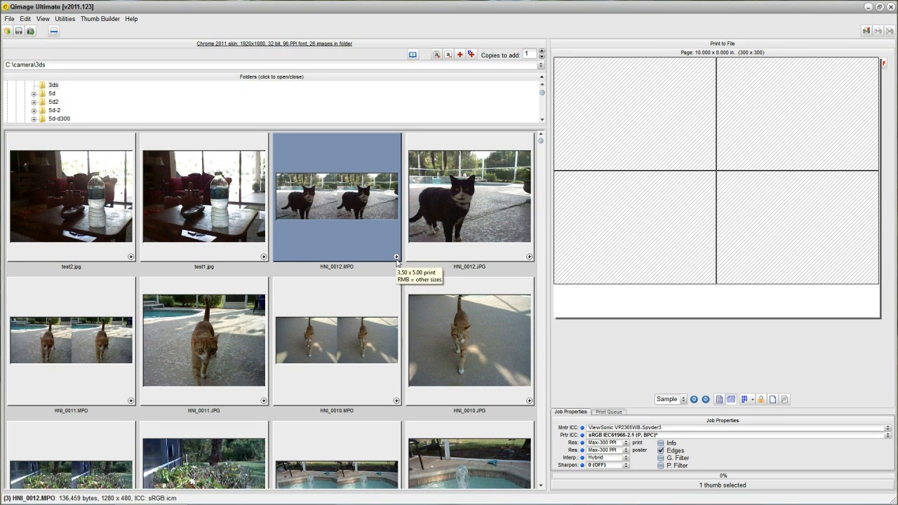
Review the available print sizes, then add HNI_0012.MPO to the page at the 3.50 x 5.00 size.
right_click(638, 122)
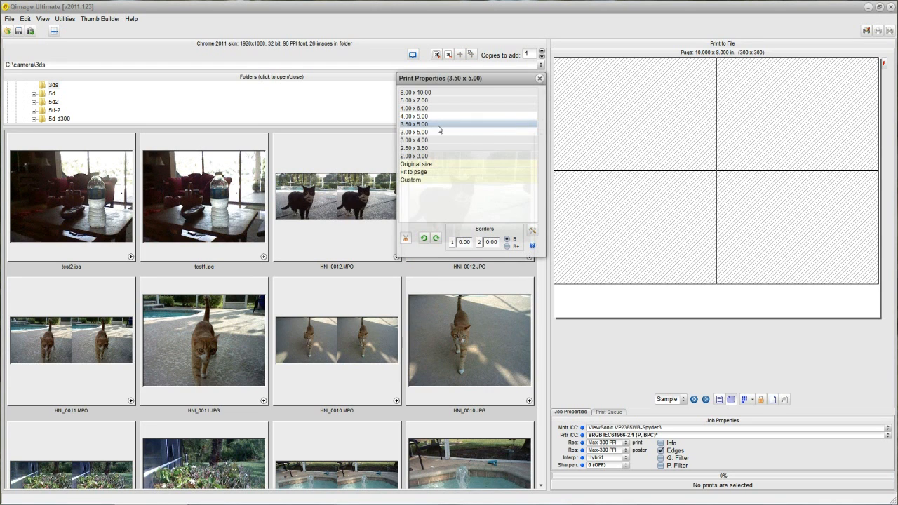
click(540, 80)
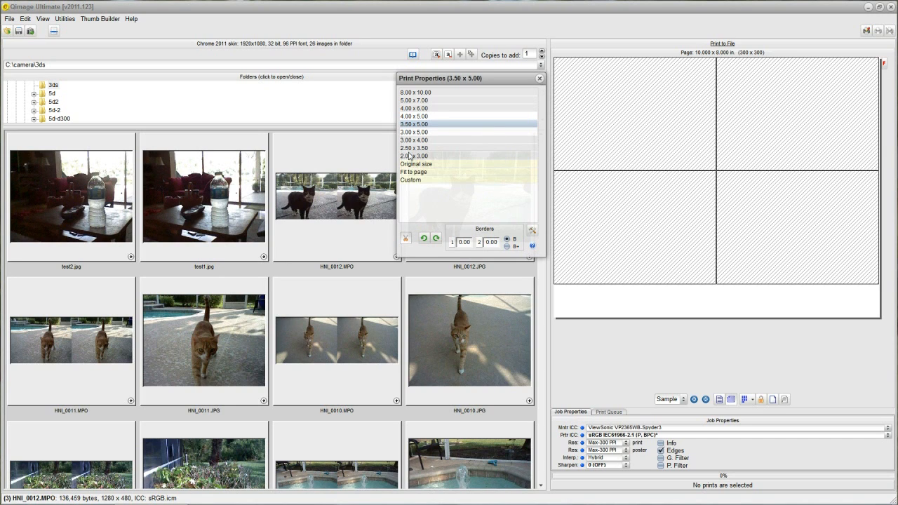
click(541, 80)
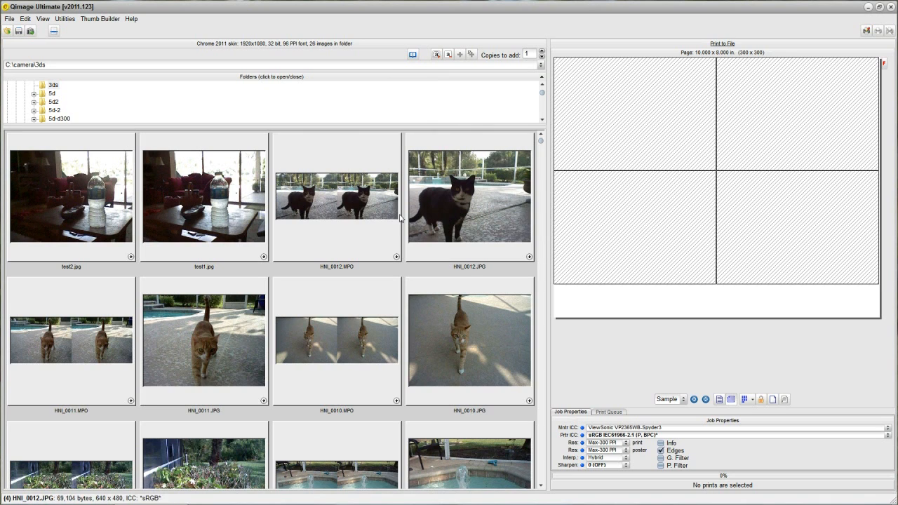
click(387, 239)
click(396, 257)
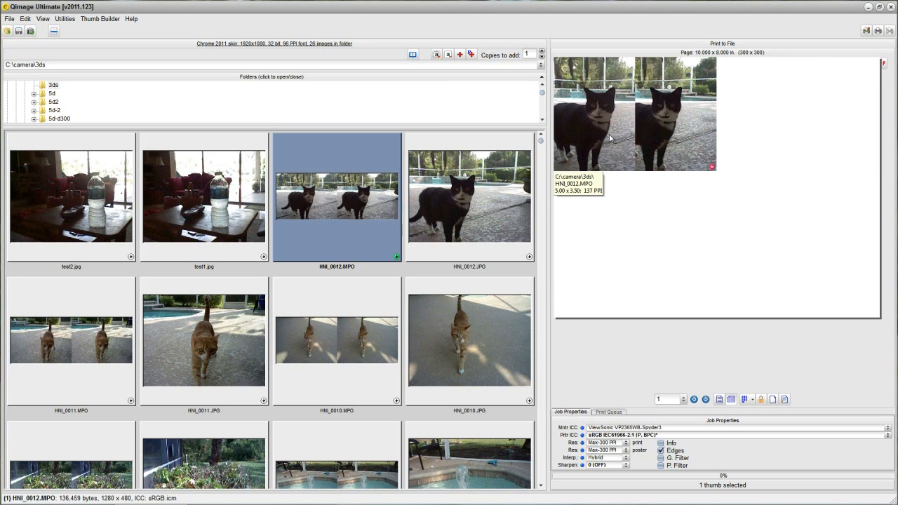
Check the print properties of the placed HNI_0012.MPO print and close them without changes.
click(578, 148)
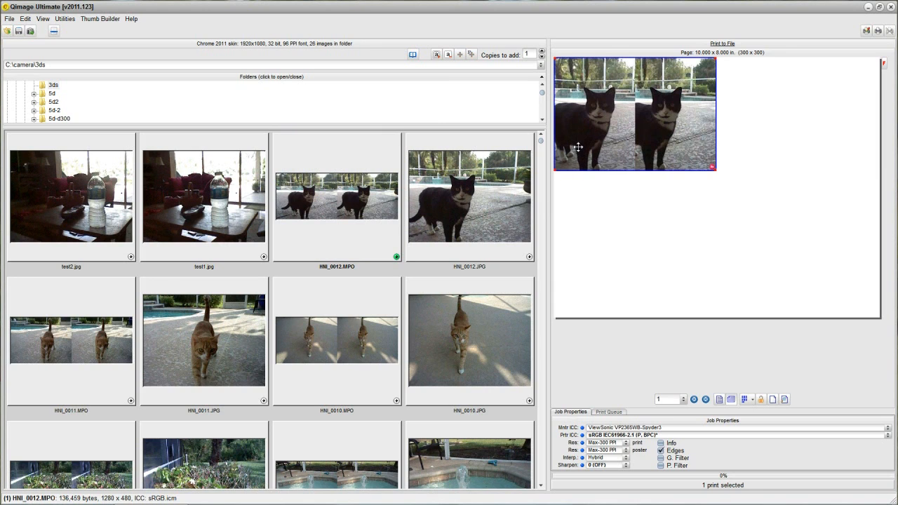
click(578, 148)
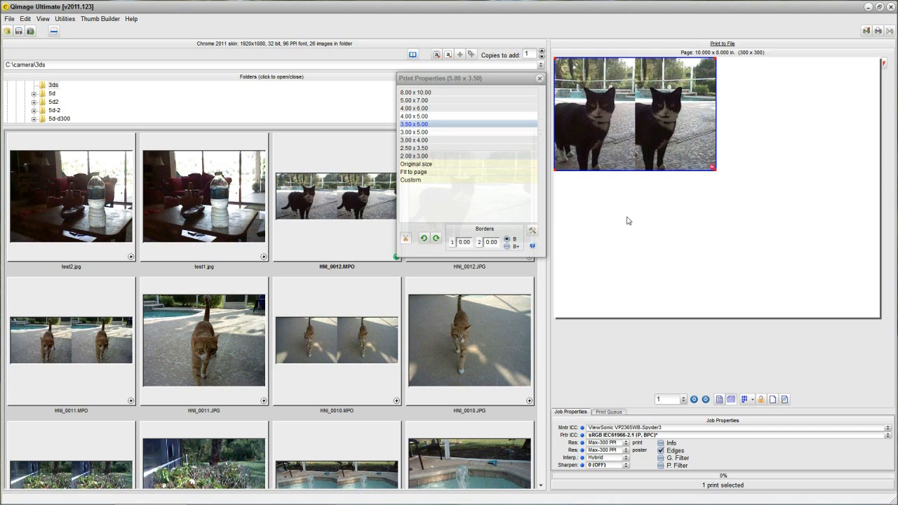
click(540, 79)
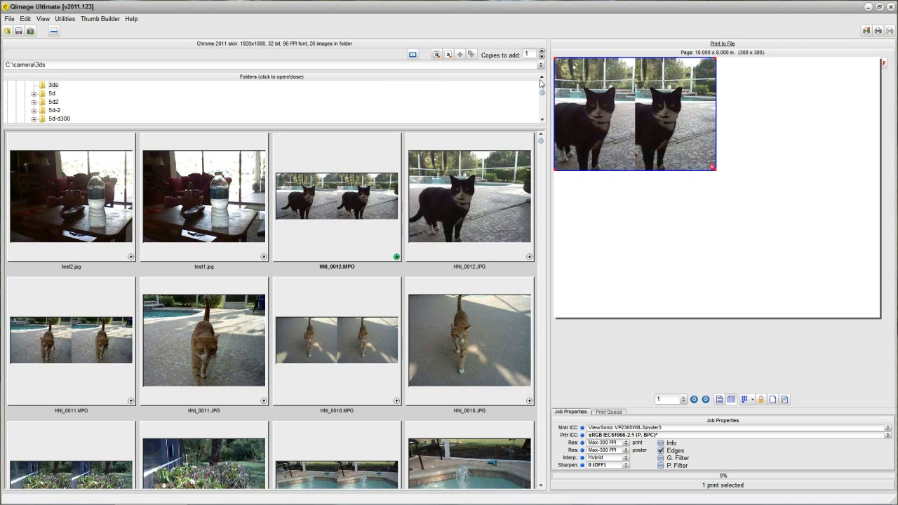
Crop the HNI_0012.MPO print in the full page editor by zooming in slightly and repositioning the cat in both stereo halves.
click(746, 354)
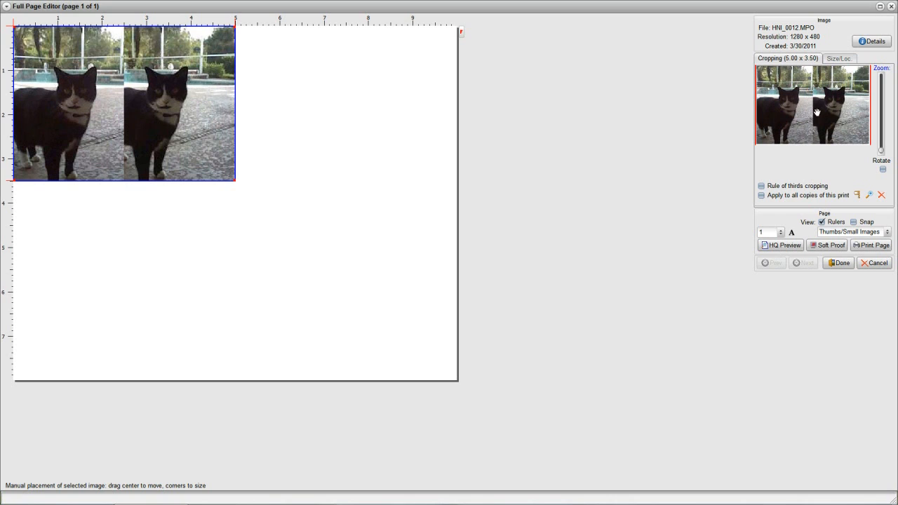
drag(829, 117, 838, 122)
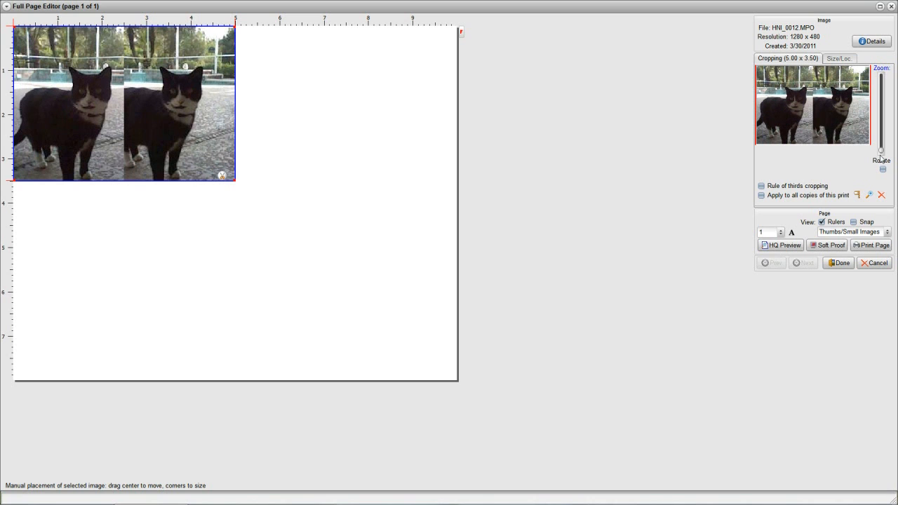
drag(881, 153, 882, 147)
drag(796, 115, 795, 125)
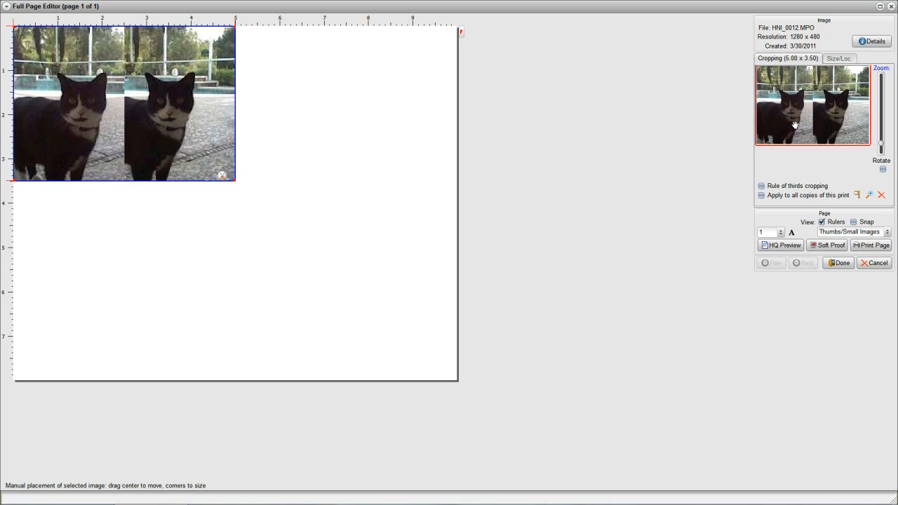
drag(793, 124, 796, 123)
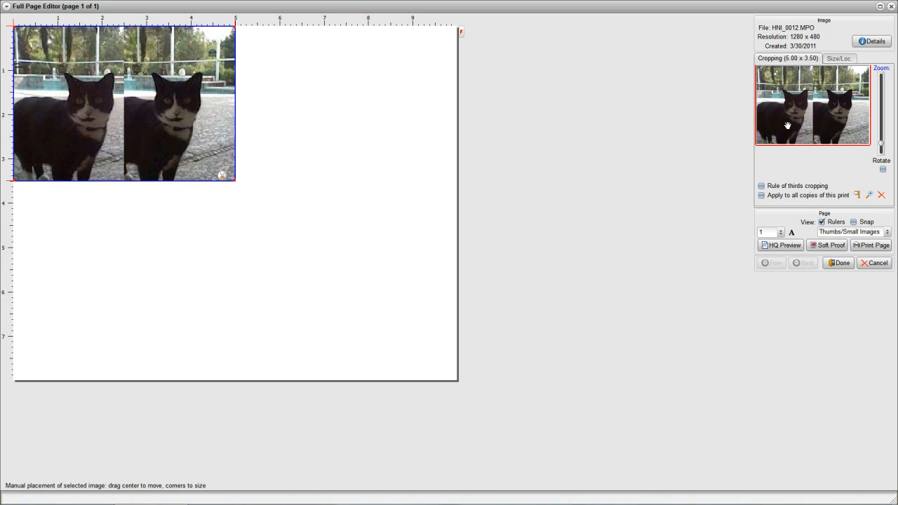
drag(793, 120, 795, 122)
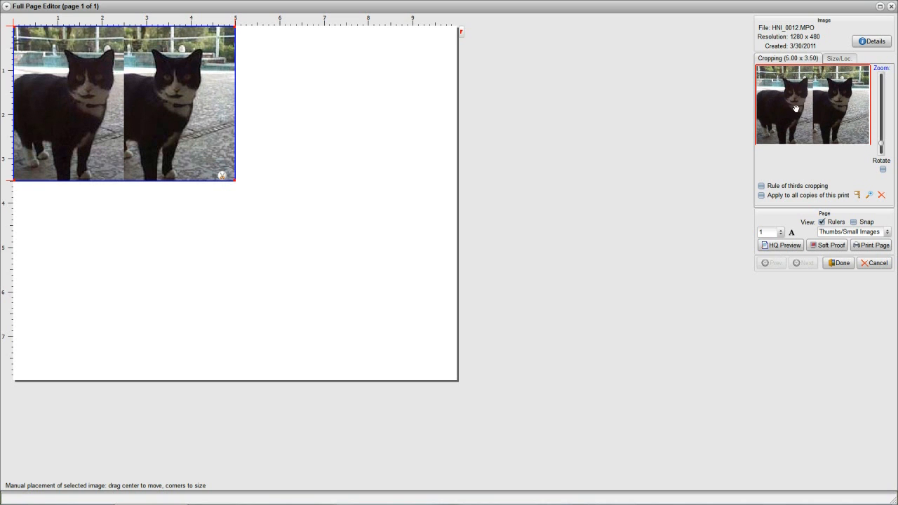
drag(796, 107, 796, 115)
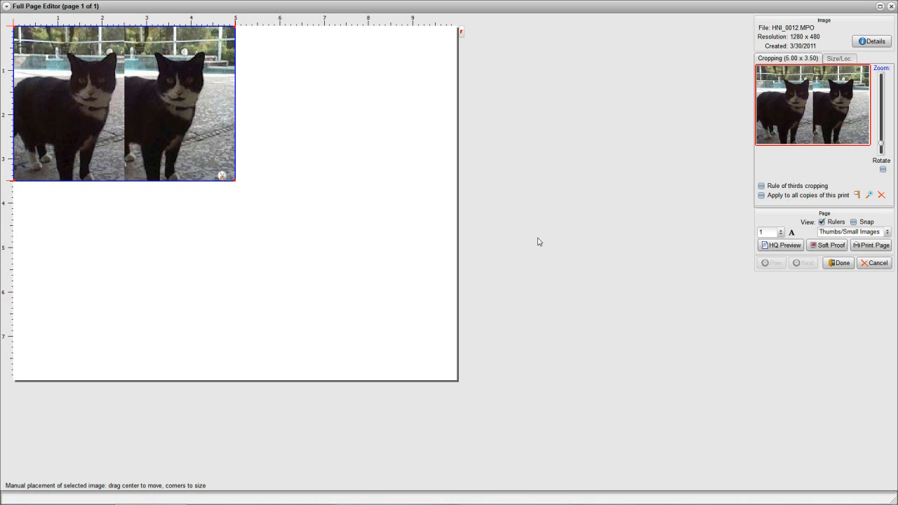
click(840, 264)
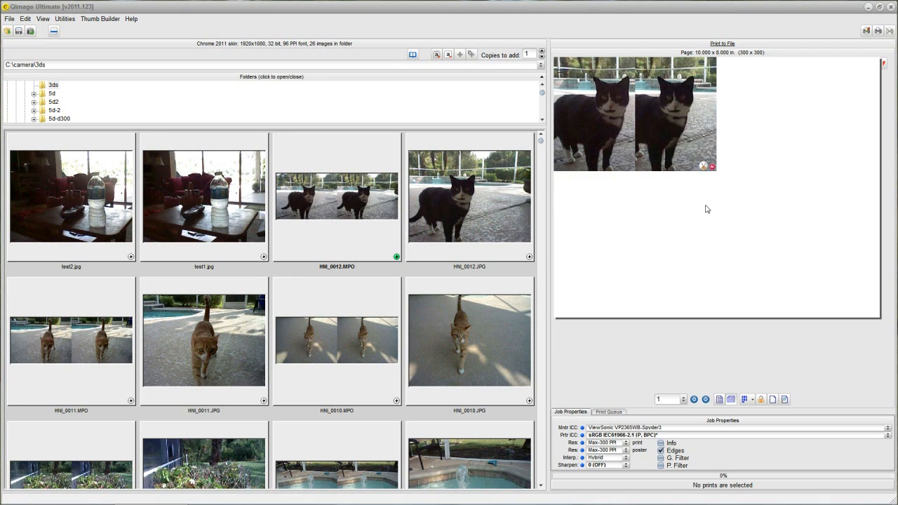
Remove the manual cropping from the HNI_0012.MPO print on the page.
click(703, 166)
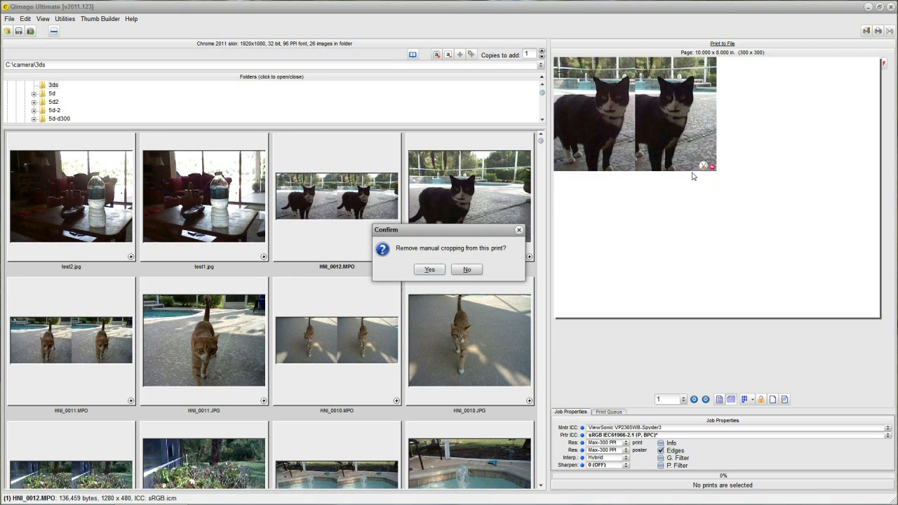
click(436, 271)
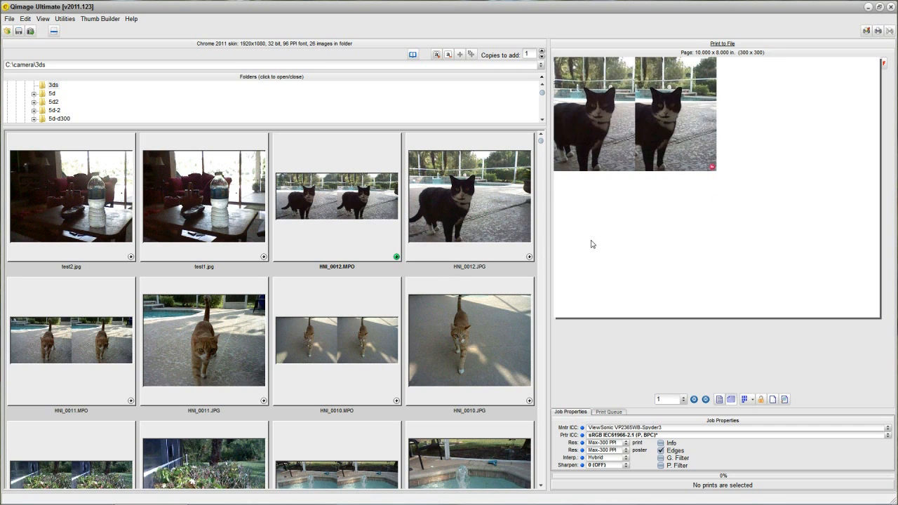
Turn off cropping for the HNI_0012.MPO print on the page so the whole stereo pair is printed.
click(653, 122)
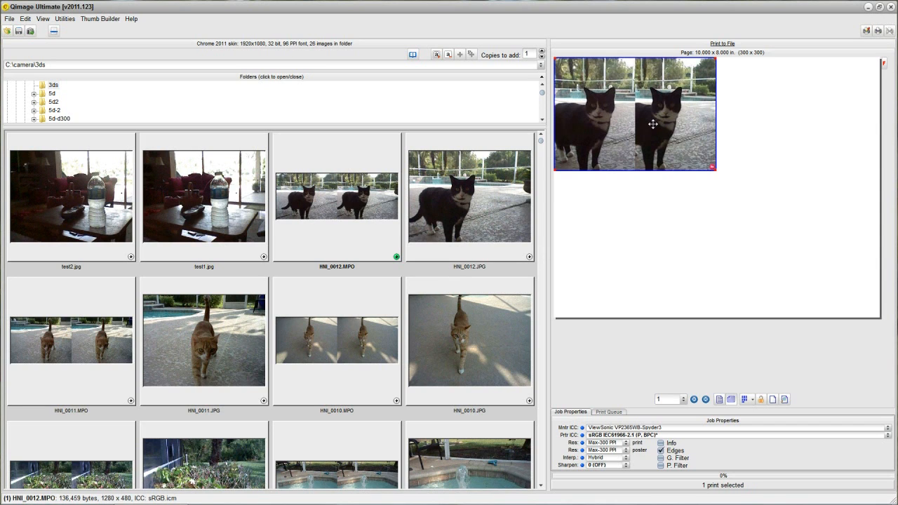
double_click(653, 123)
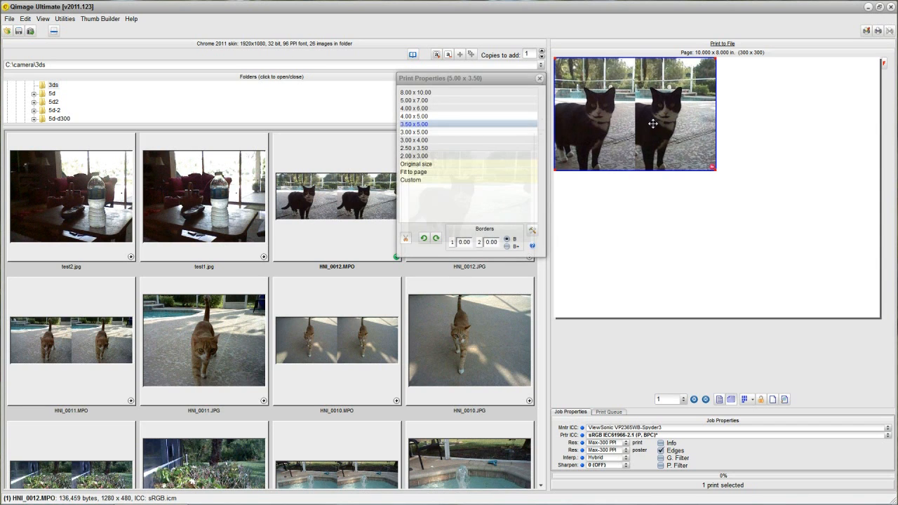
click(406, 242)
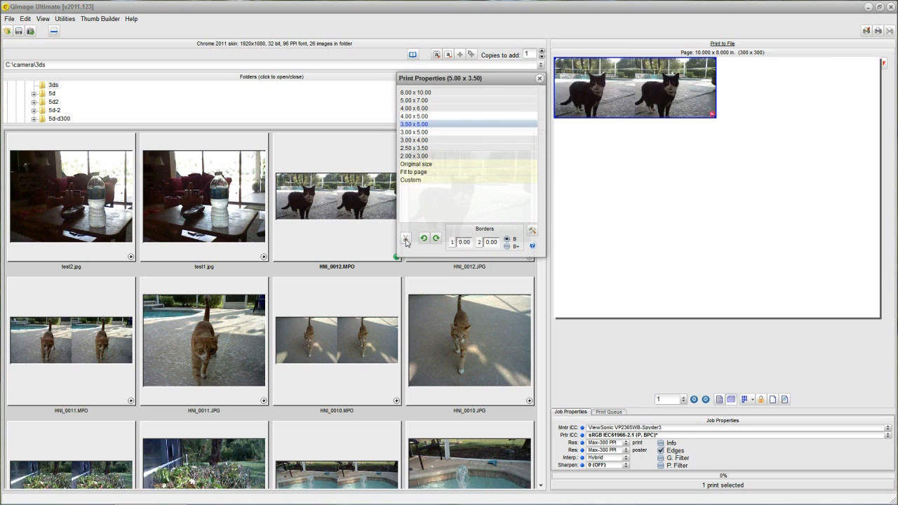
click(539, 78)
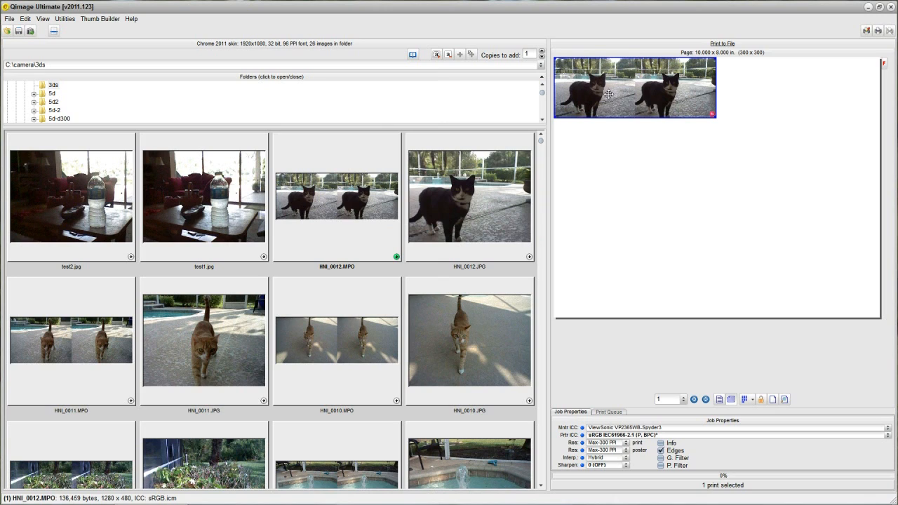
Resize the HNI_0012.MPO print to 4.00 x 6.00 and rotate it so the stereo pair lies horizontally on the page.
mouse_move(608, 94)
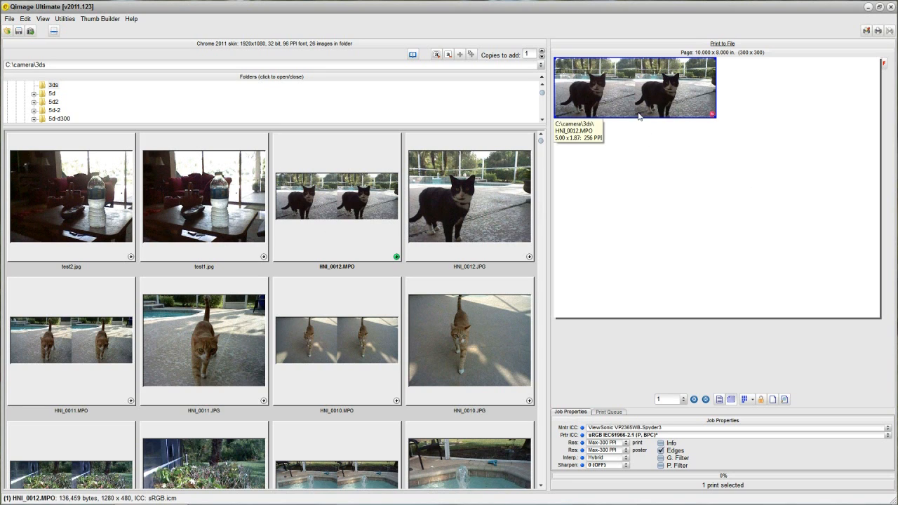
click(607, 79)
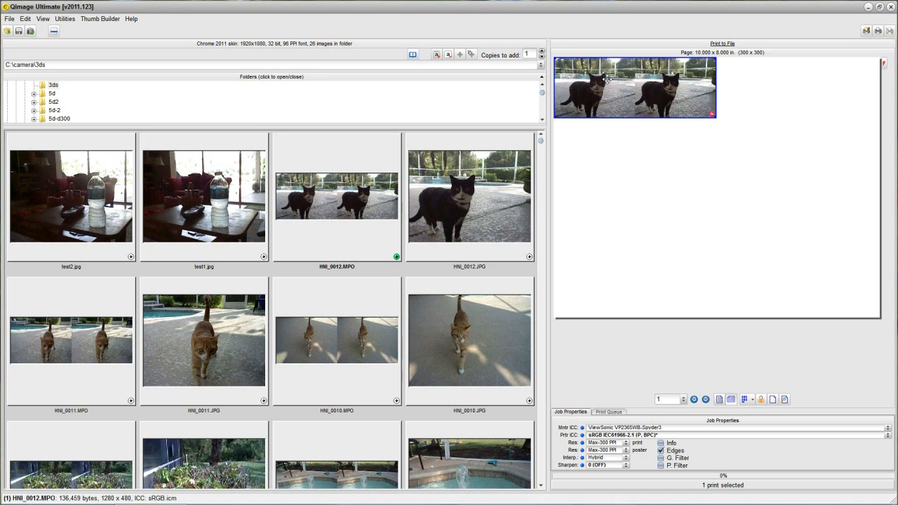
click(426, 109)
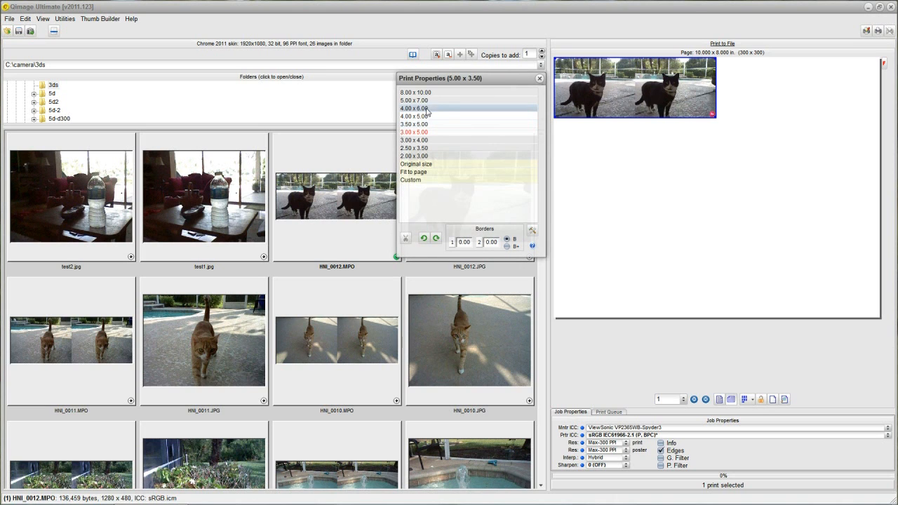
click(539, 80)
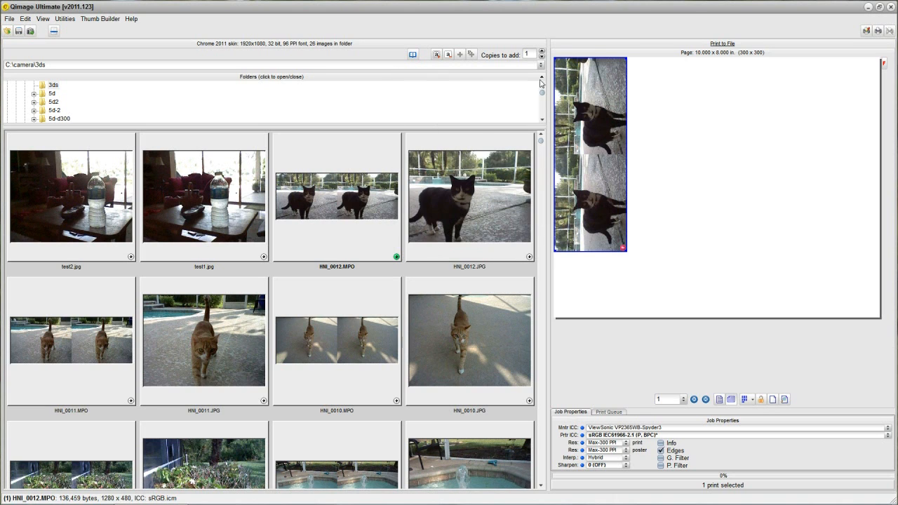
click(584, 164)
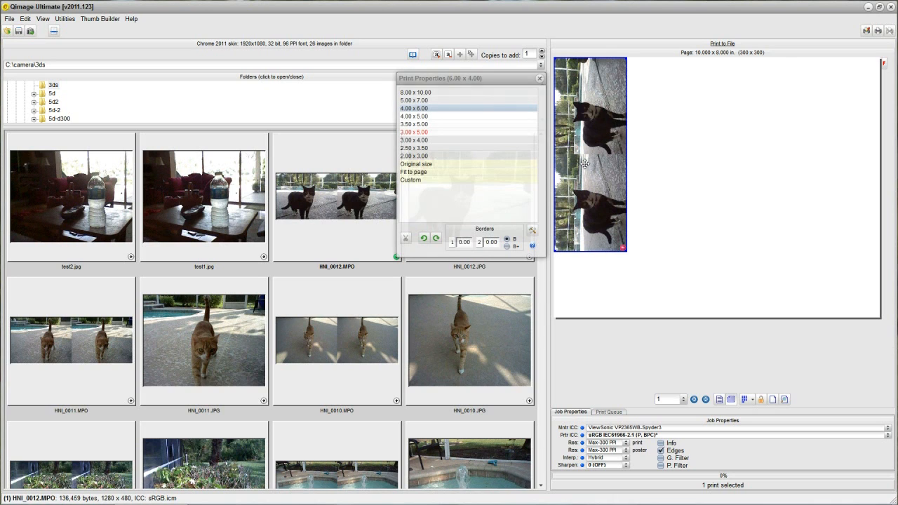
click(436, 239)
click(539, 78)
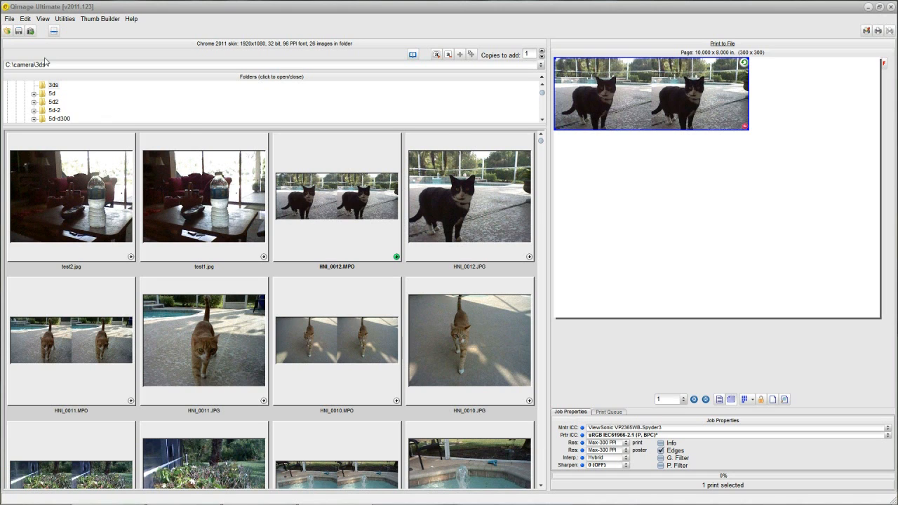
Check the 3D photo options for the Parallel (L–R) and Cross View (R–L) arrangements in the preferences.
click(25, 20)
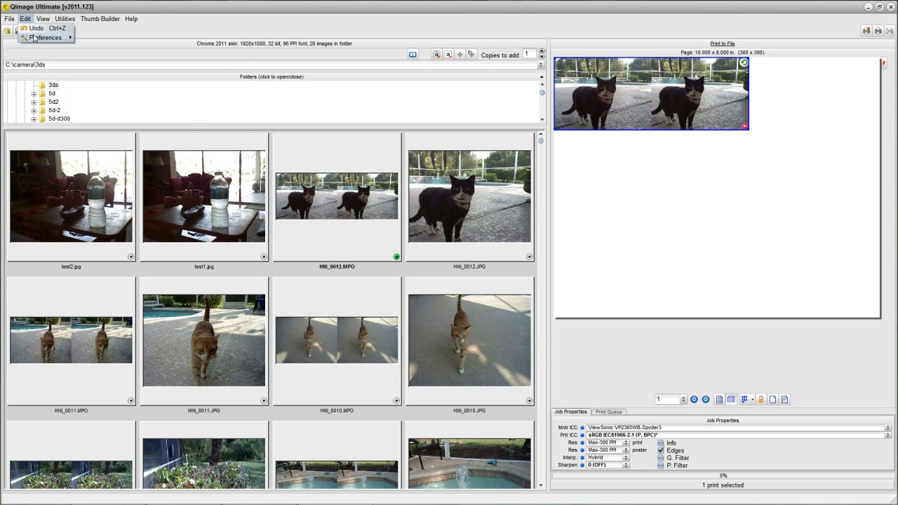
mouse_move(43, 37)
mouse_move(144, 151)
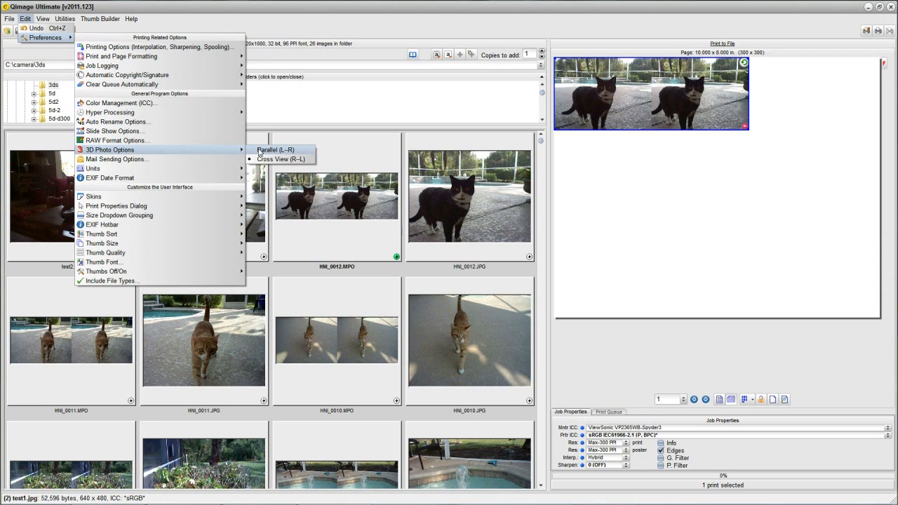
click(261, 150)
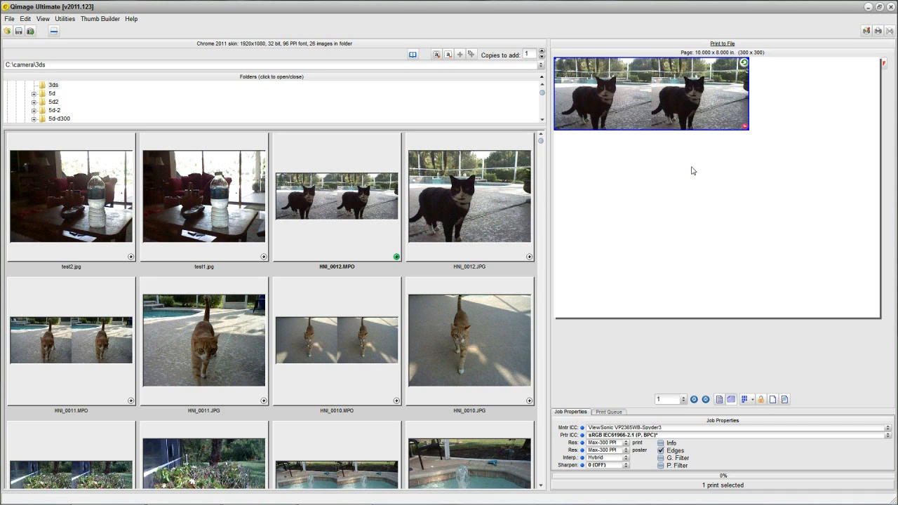
Turn on cropping for the HNI_0012.MPO print so it fills the full 4.00 x 6.00 size.
mouse_move(427, 131)
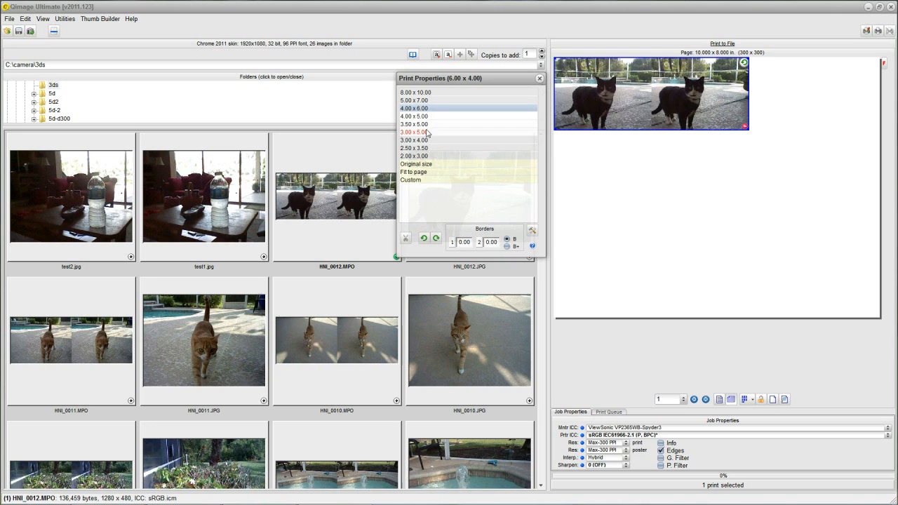
click(538, 80)
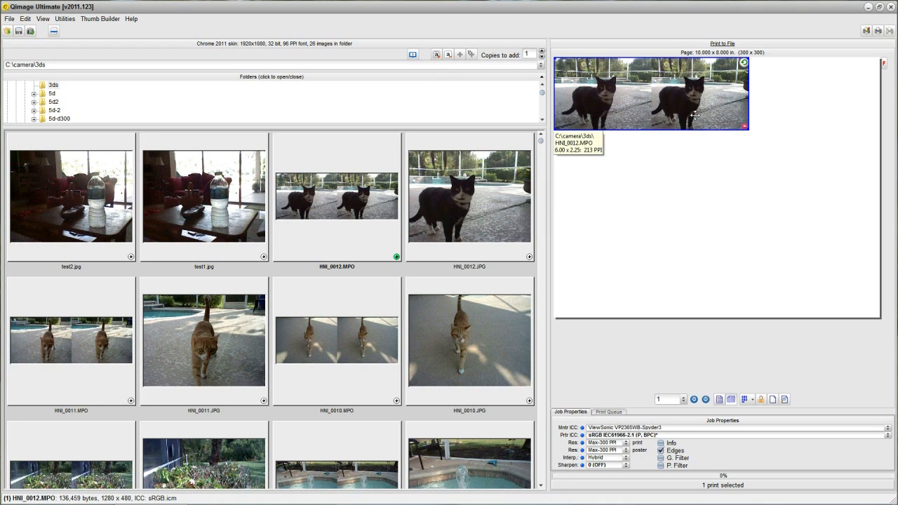
right_click(632, 106)
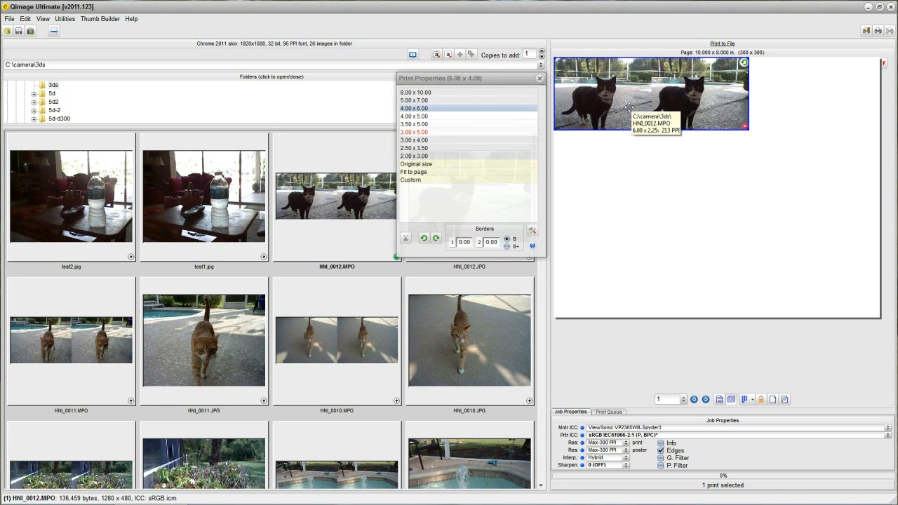
click(405, 237)
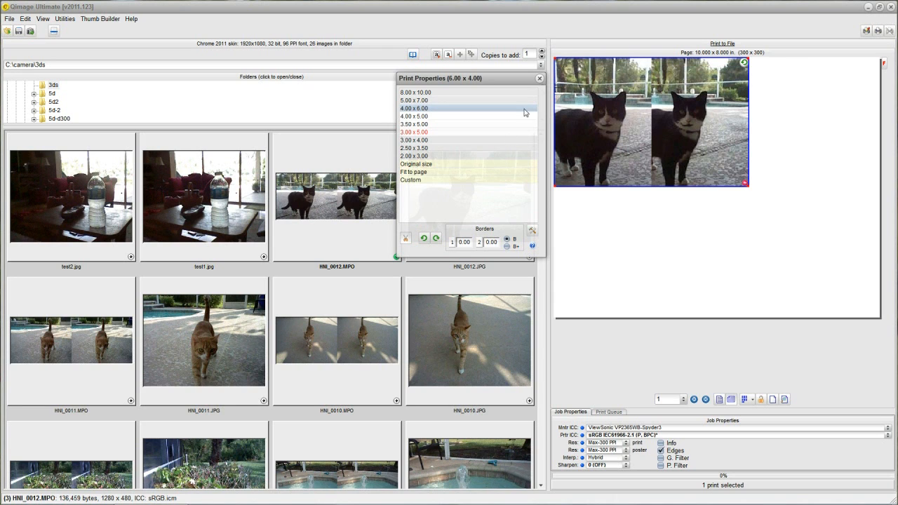
click(539, 81)
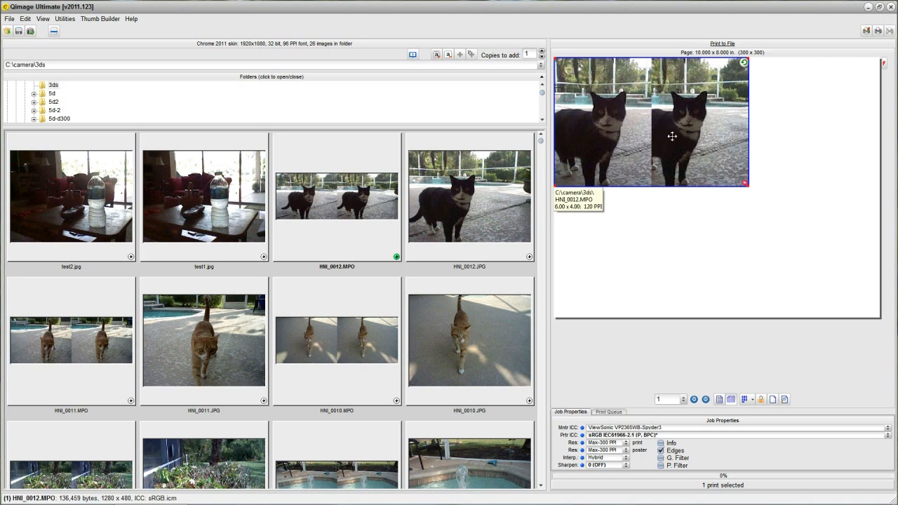
Reposition the crop of the HNI_0012.MPO print in the full page editor to show more of the cat in both halves.
double_click(814, 348)
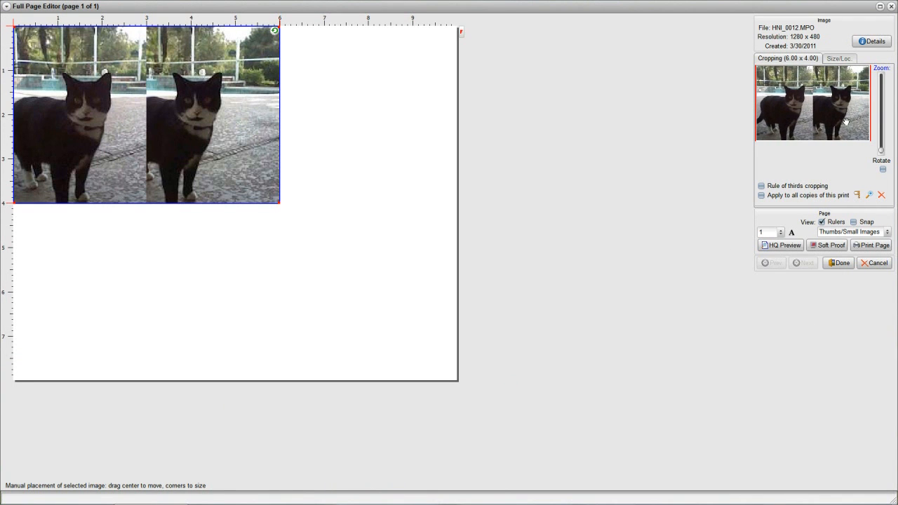
drag(841, 120, 847, 122)
click(837, 263)
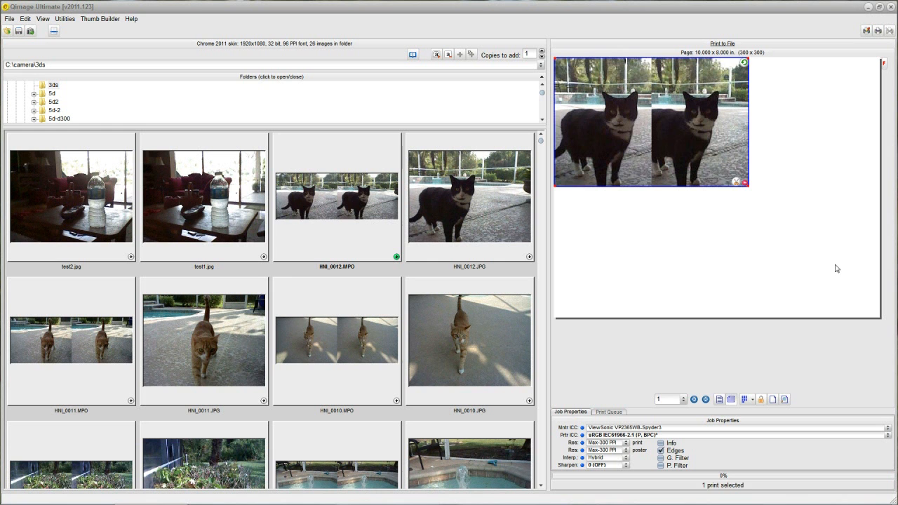